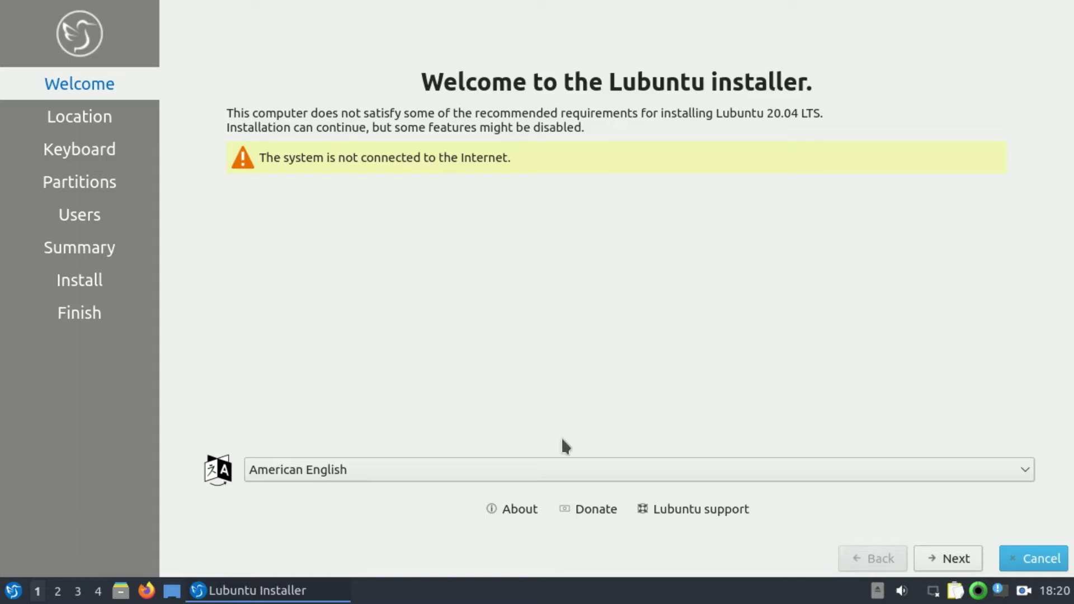
Step: Switch the installer language to italiano (Italia)
click(560, 475)
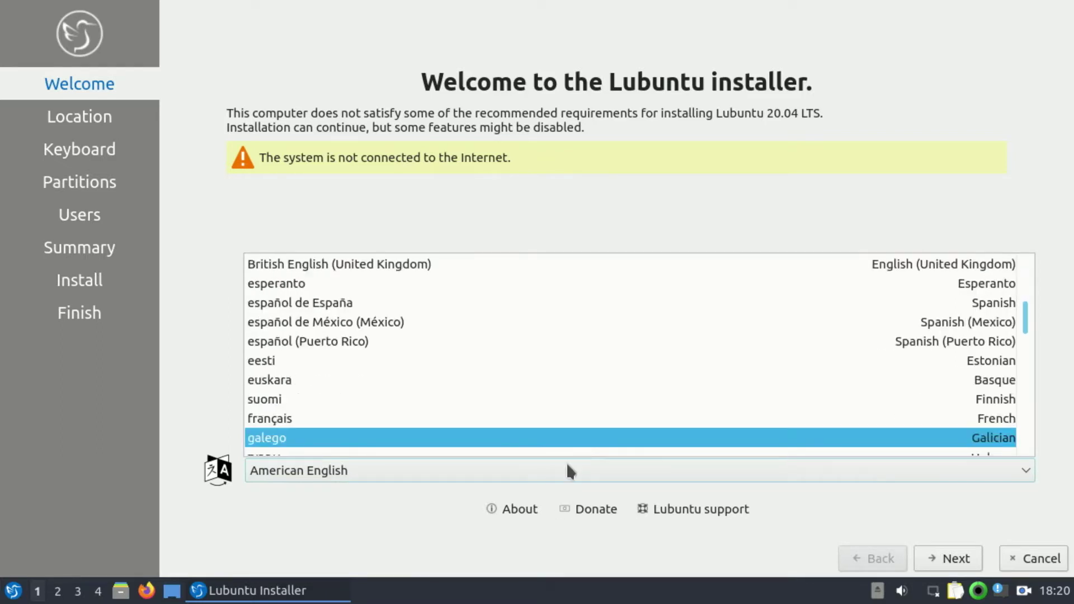
scroll(562, 442, down, 5)
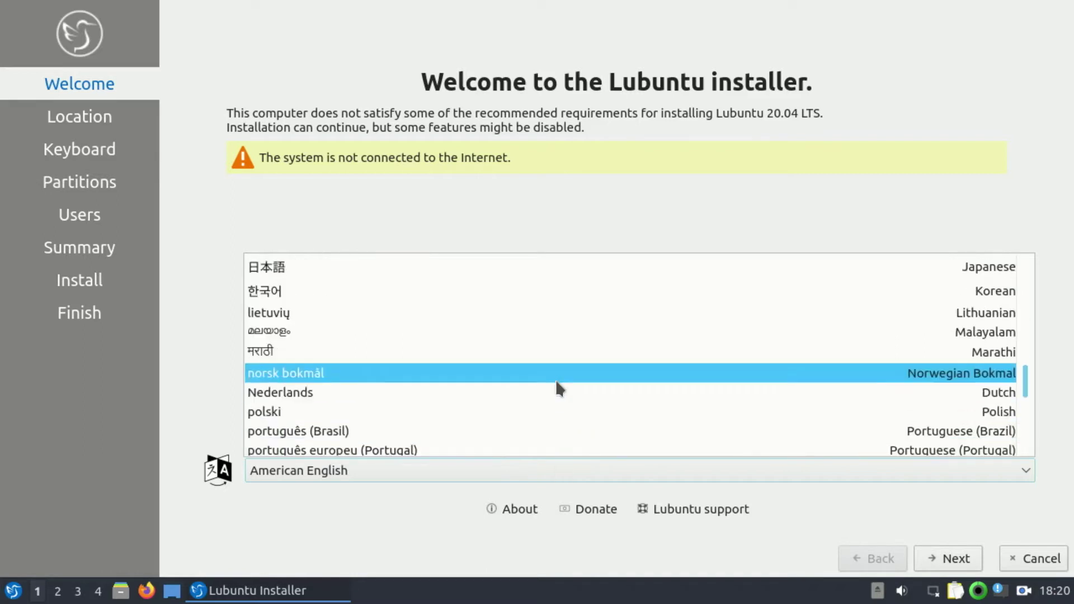
scroll(556, 380, up, 2)
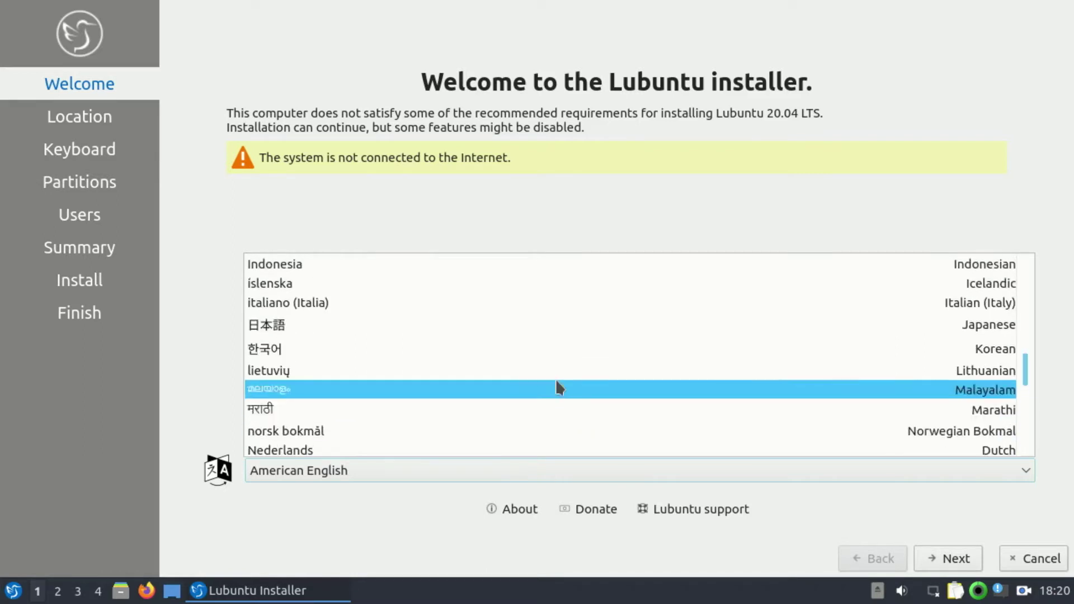
click(432, 347)
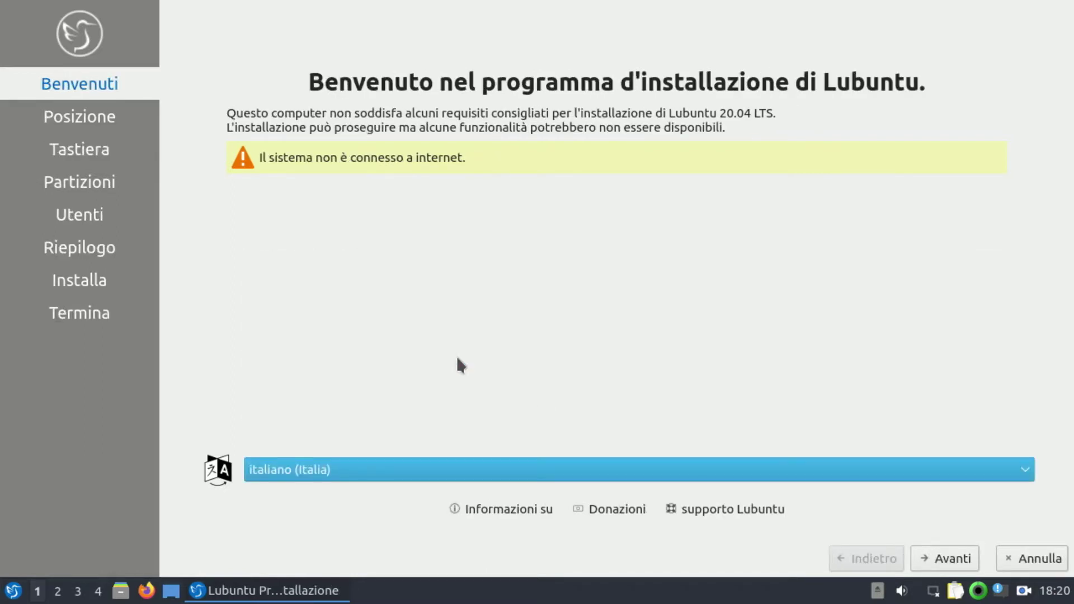
Step: On the Posizione step, set the time zone to area Europe and zone Rome
click(955, 567)
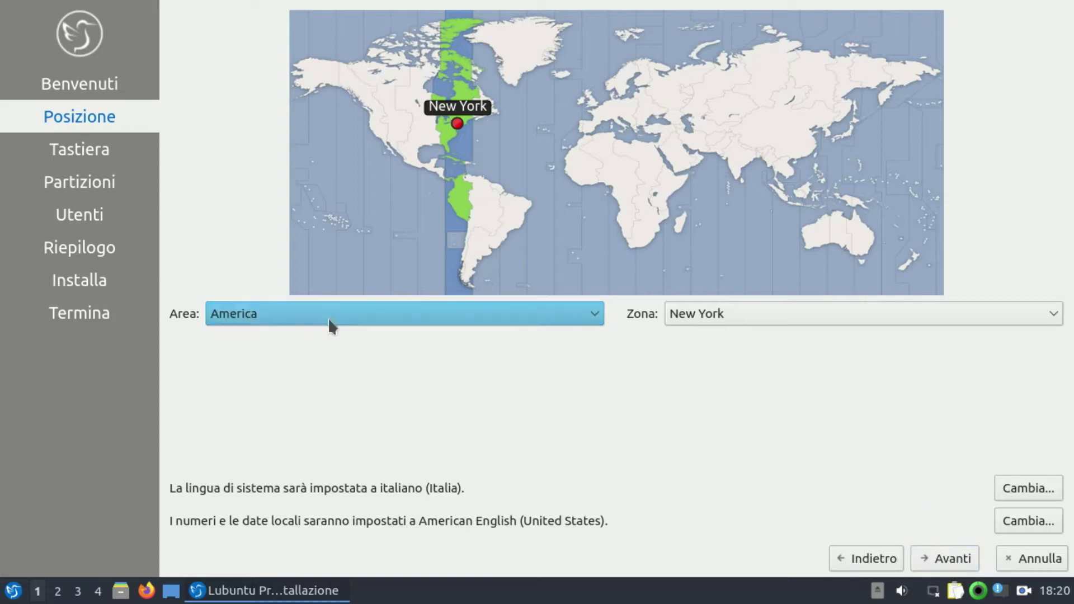
click(301, 313)
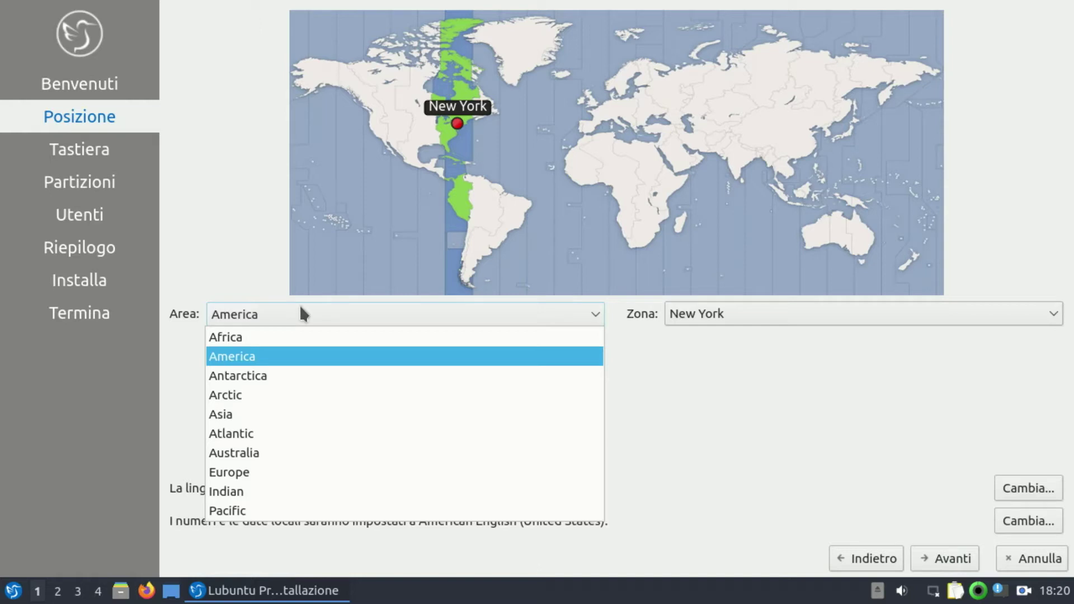
click(289, 476)
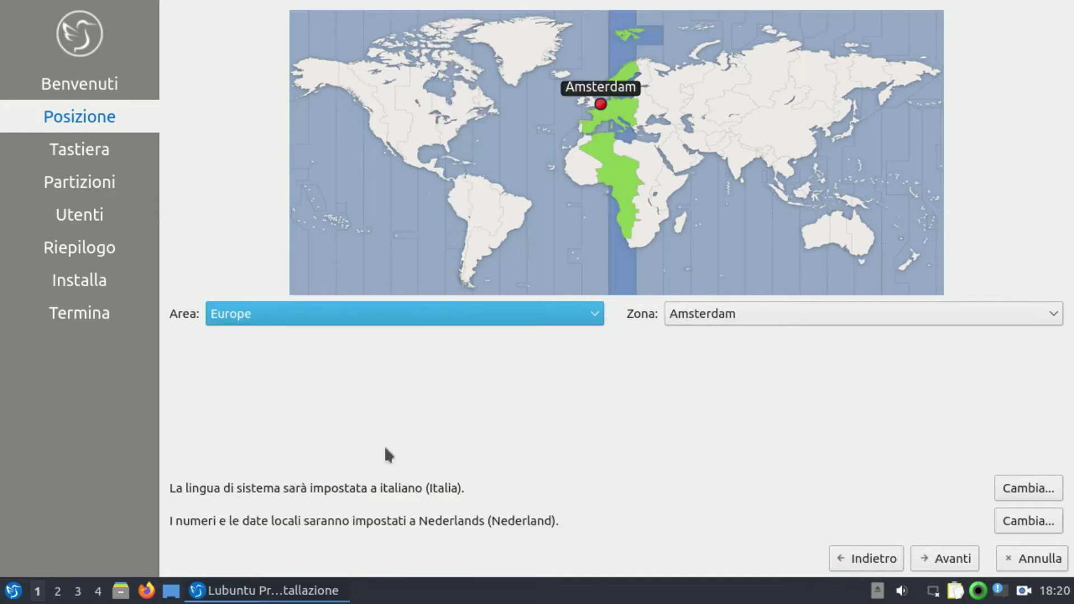
click(770, 311)
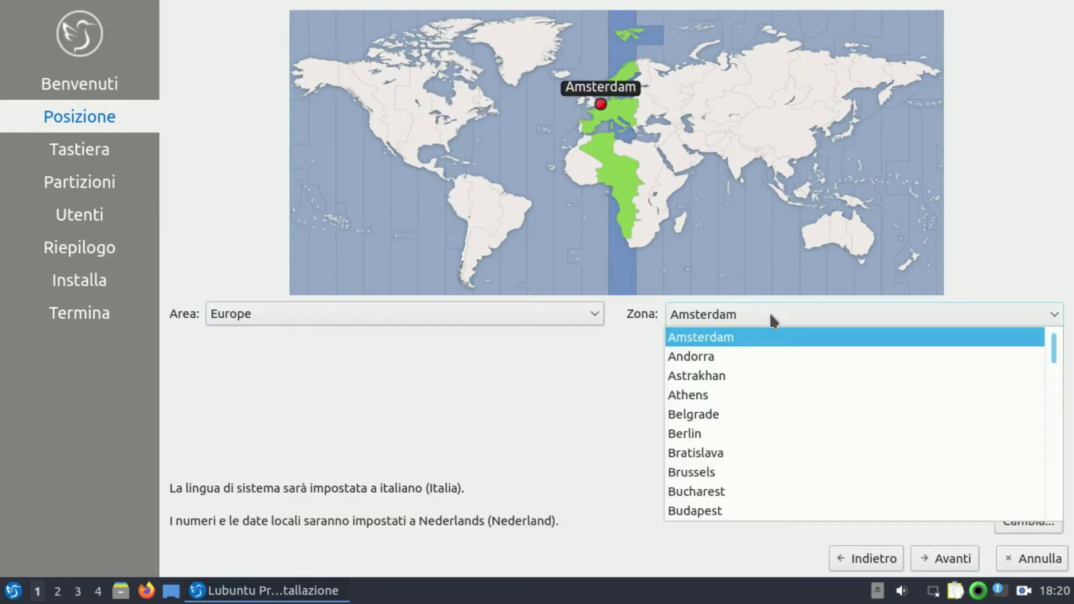
scroll(767, 375, down, 8)
scroll(766, 371, down, 4)
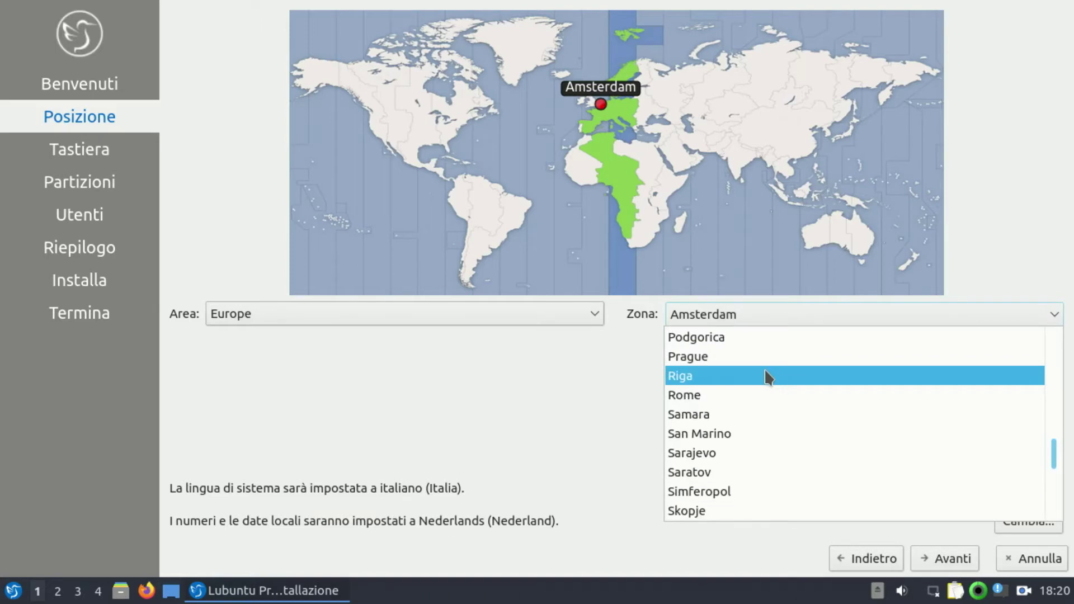
click(763, 396)
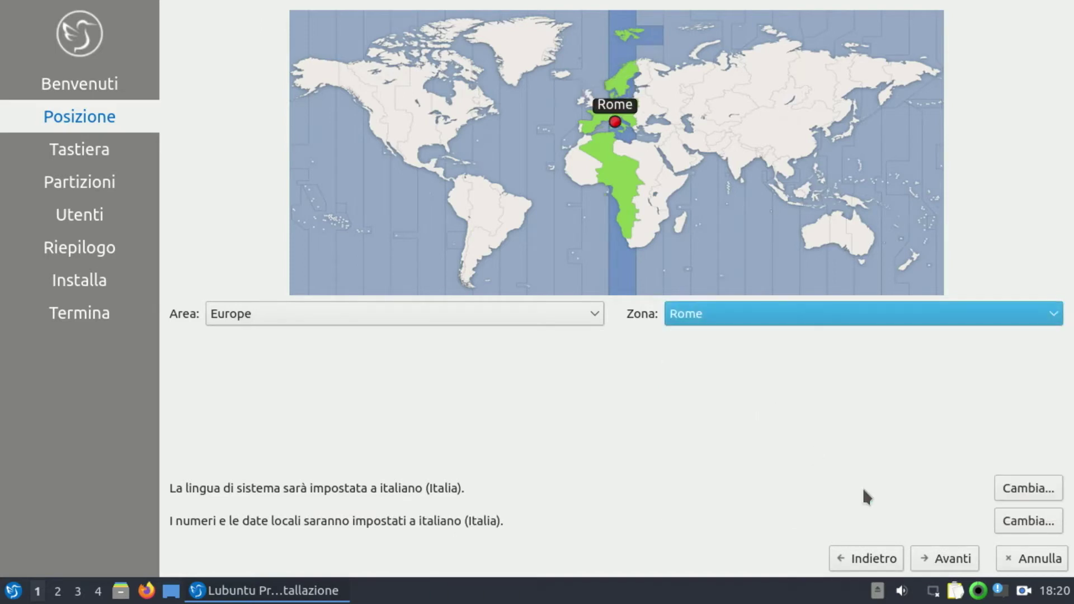
Step: Keep the Italian keyboard layout with the Default variant and move on to partitioning
click(960, 571)
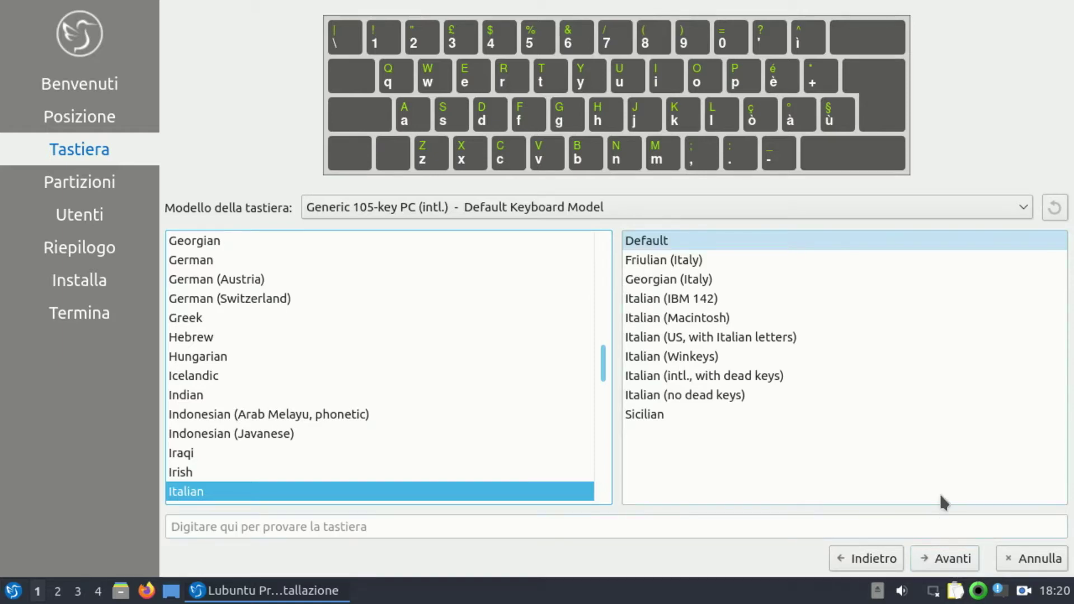
click(631, 241)
click(945, 559)
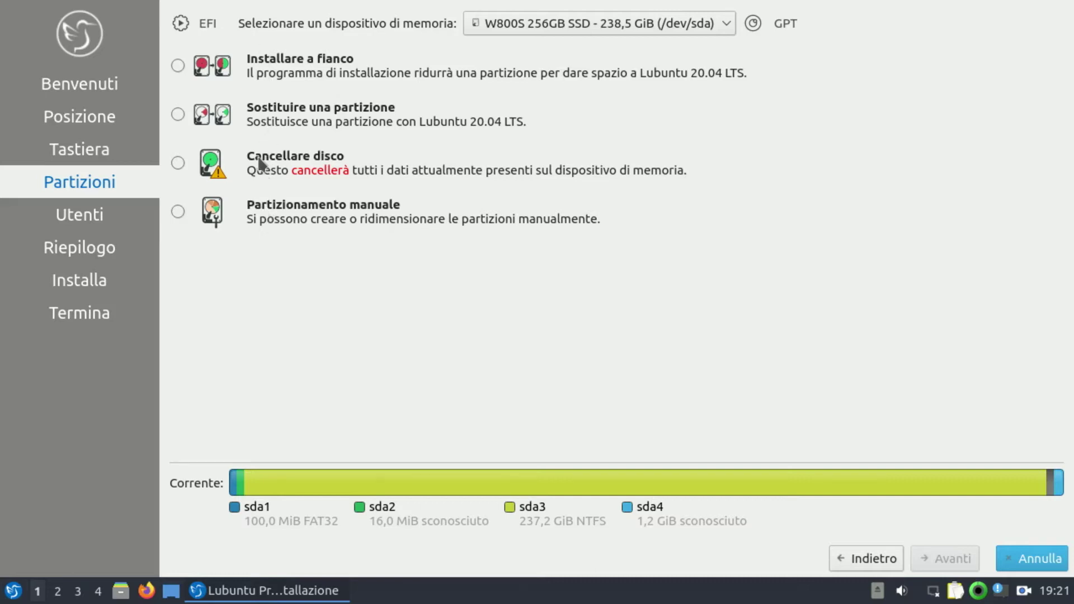
Step: Install alongside Windows, shrinking sda3 to 121123 MiB for a 121755 MiB Lubuntu partition
click(177, 64)
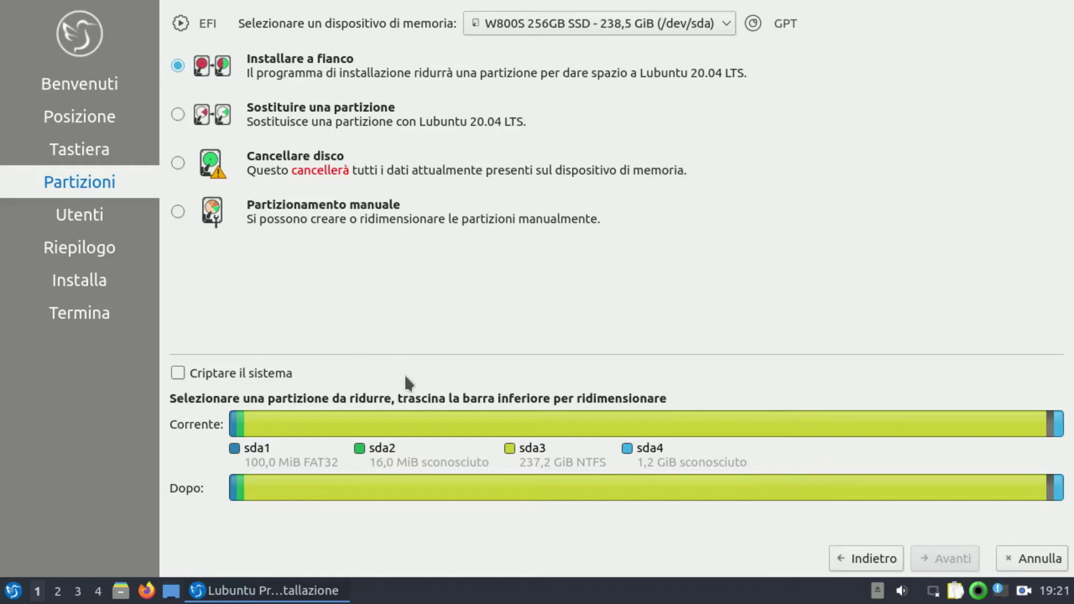
click(466, 421)
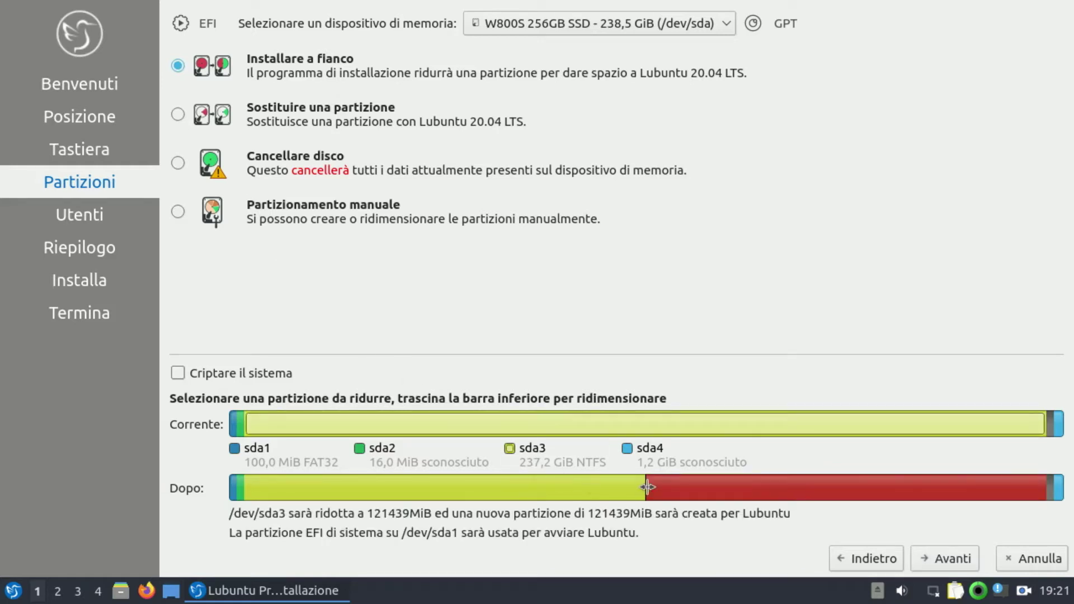
mouse_move(647, 487)
mouse_down()
mouse_move(610, 490)
mouse_move(676, 488)
mouse_move(645, 488)
mouse_up()
Step: Fill in the user's full name, login and computer name, and enter a matching password twice
click(950, 557)
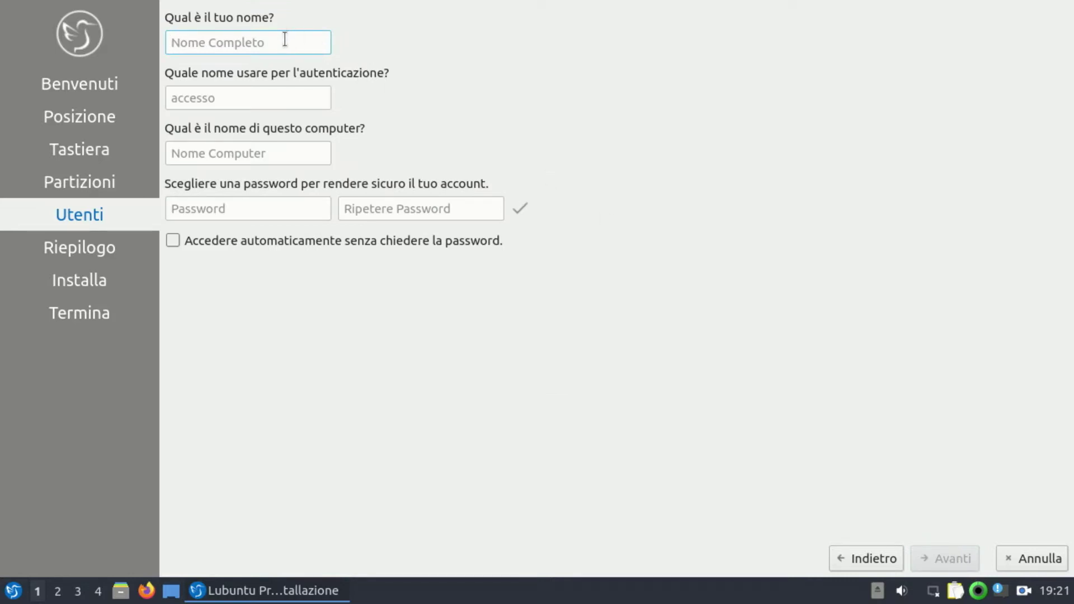
text(AS)
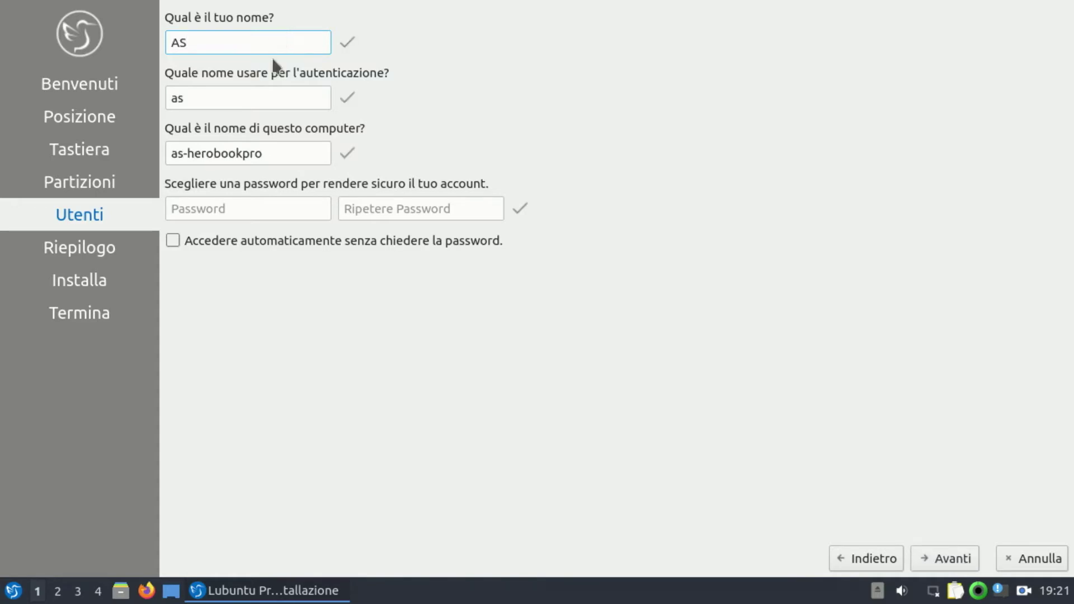
click(235, 103)
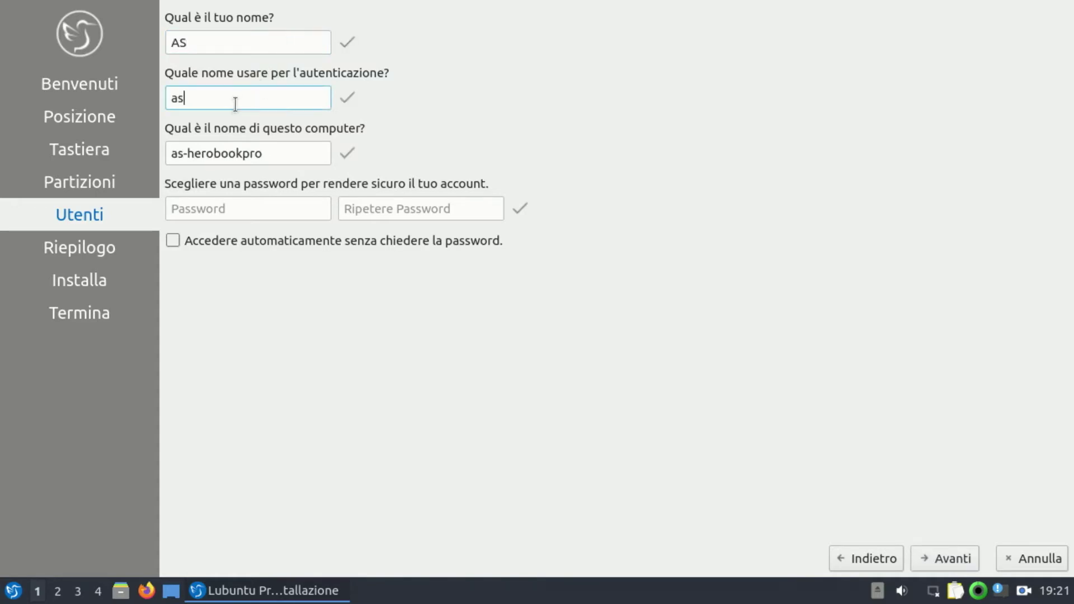
click(242, 156)
click(240, 209)
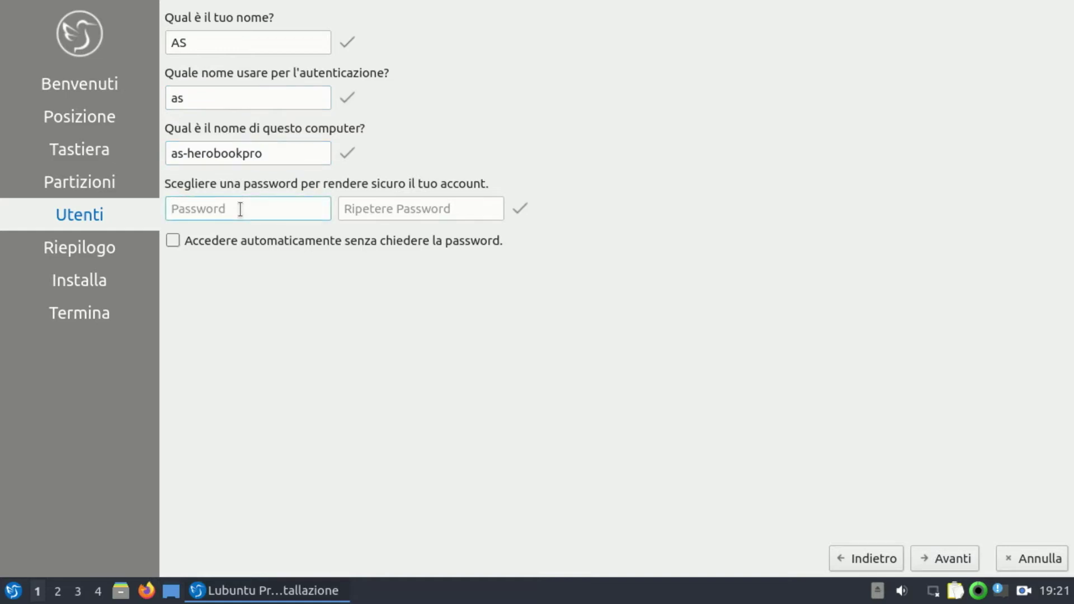
text(as)
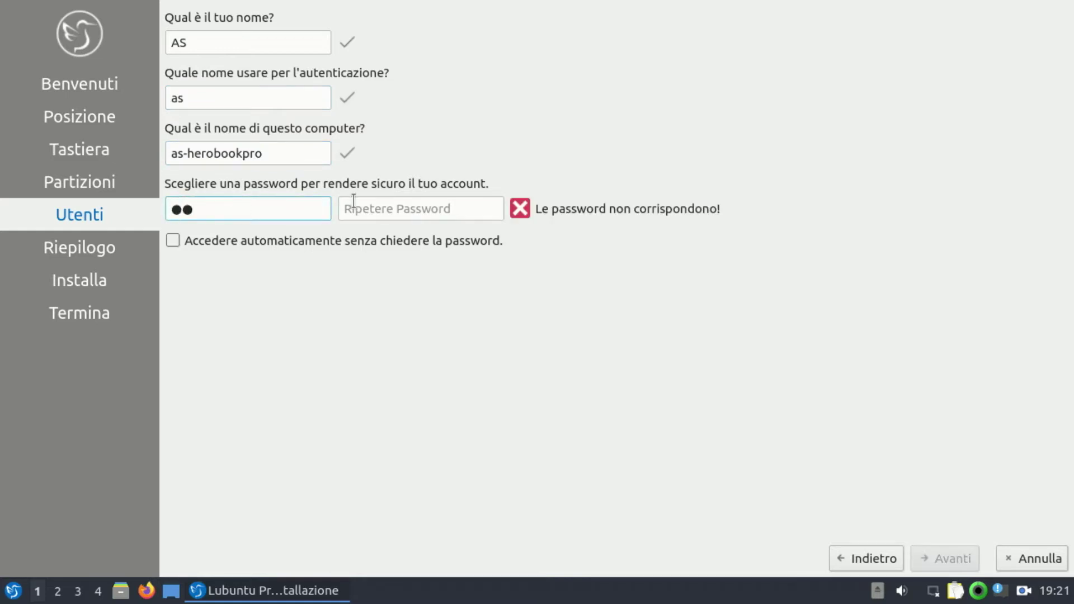
click(360, 202)
text(as)
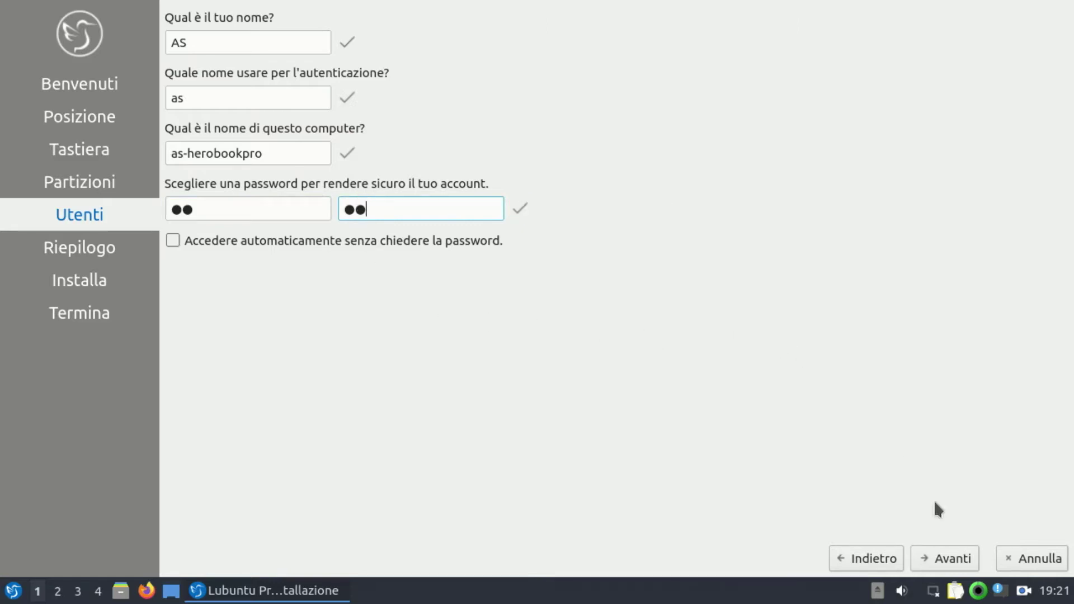
click(950, 555)
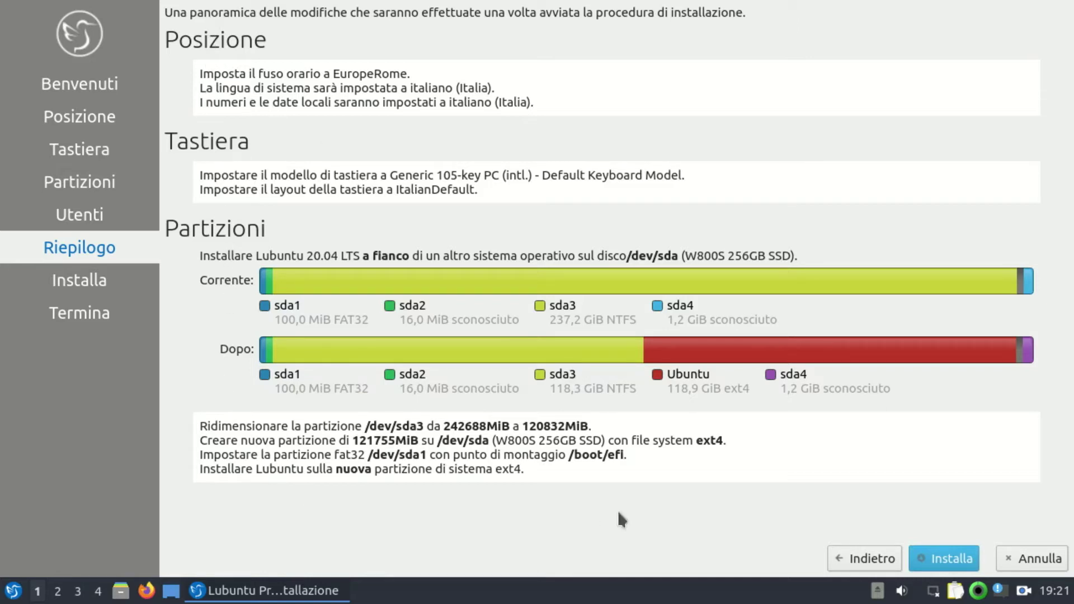
Step: Start the installation from Riepilogo and confirm writing the disk changes with Installa adesso
click(945, 558)
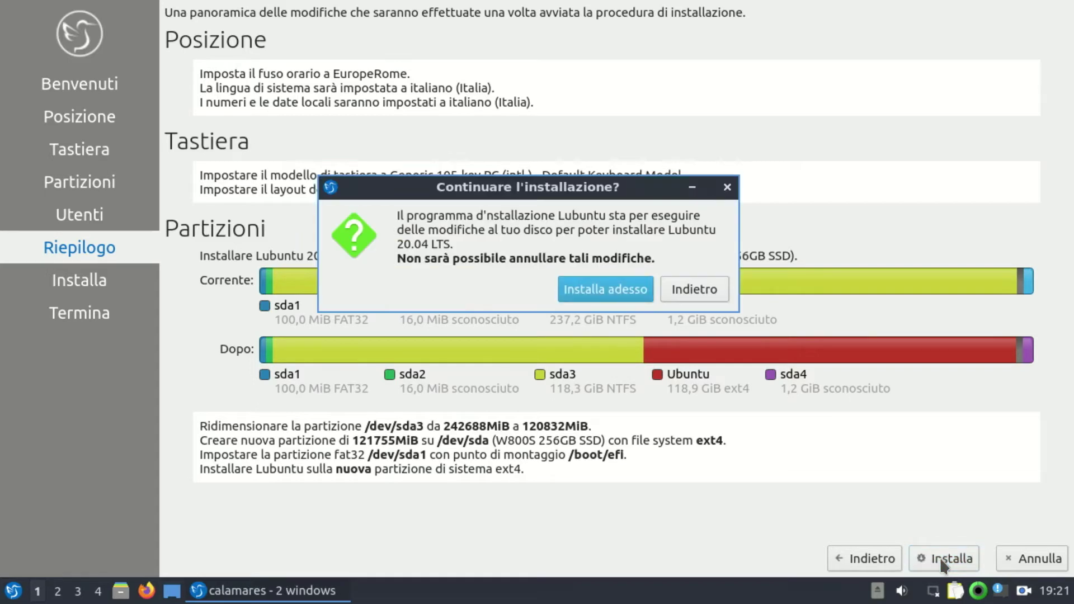
click(594, 286)
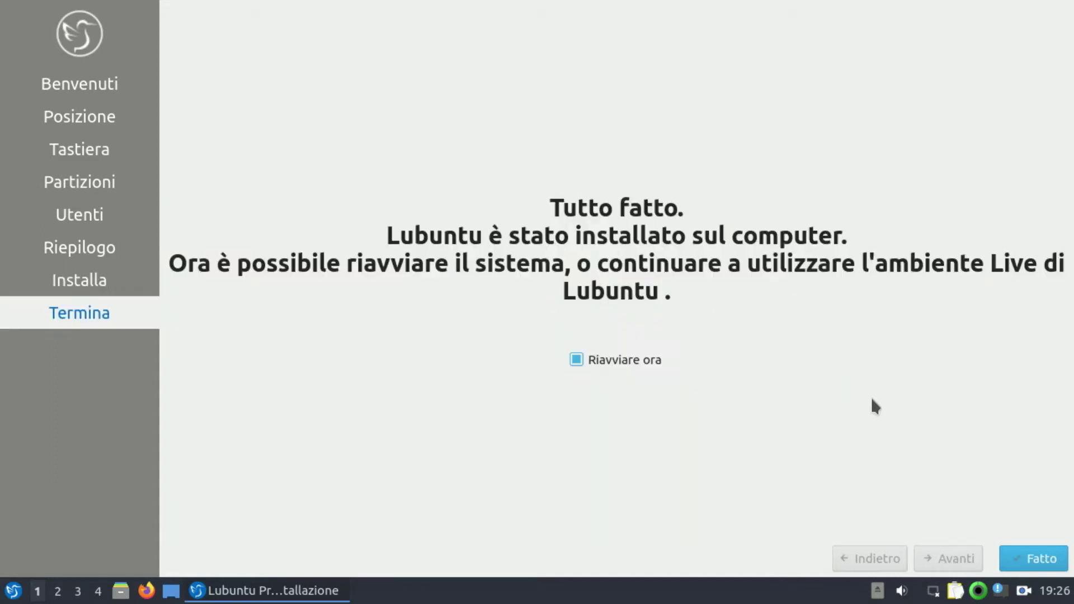
Step: Close the installer with Riavviare ora ticked so the computer reboots
click(1042, 566)
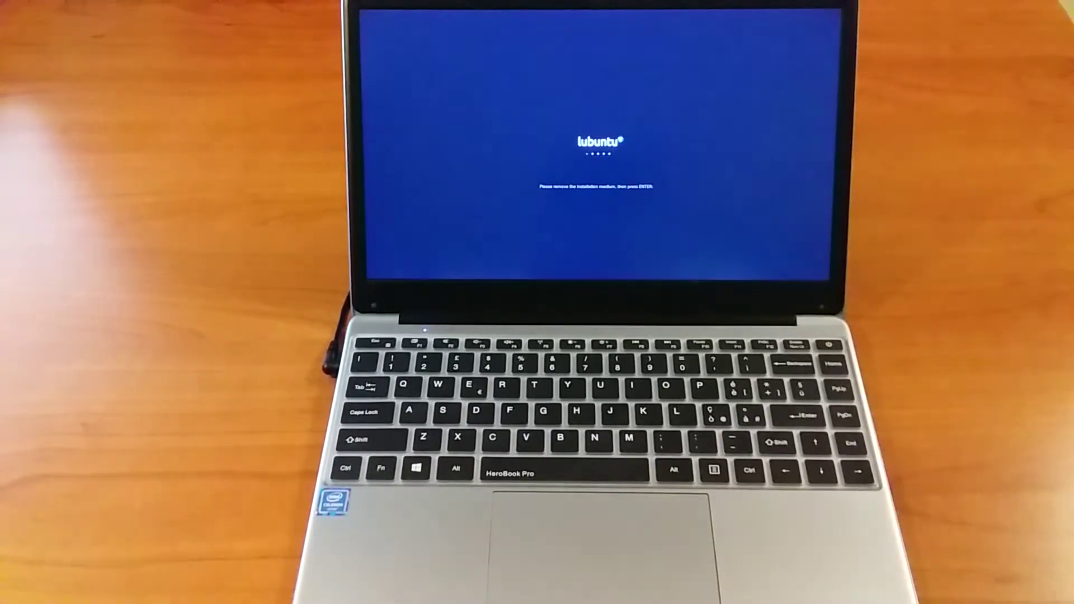
Step: Boot into Lubuntu, restart via Esci > Riavvia, and pick Windows Boot Manager in GRUB
key(Return)
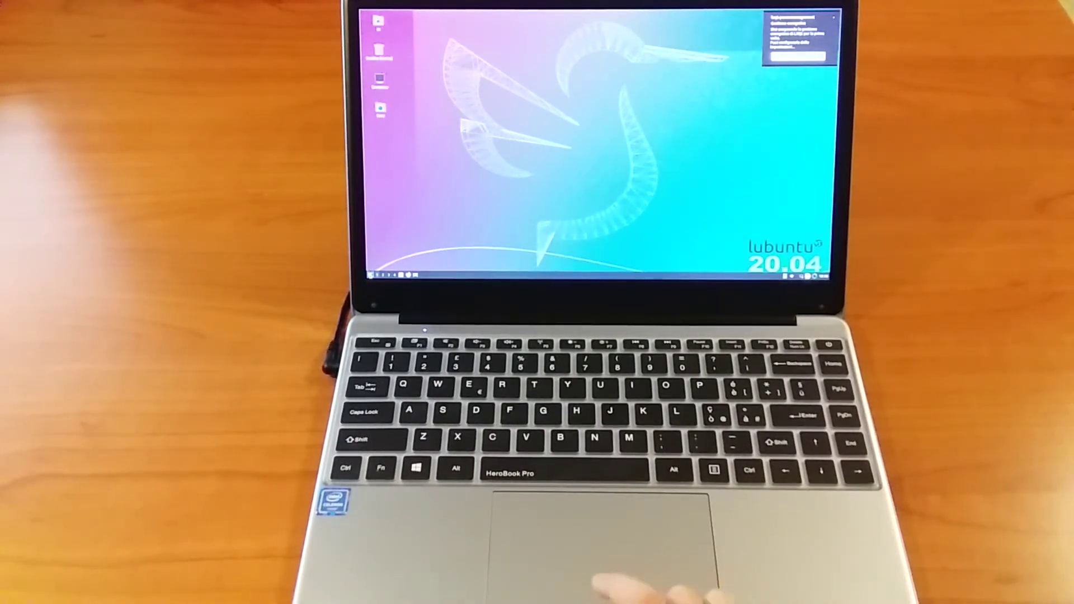
click(370, 275)
mouse_move(377, 250)
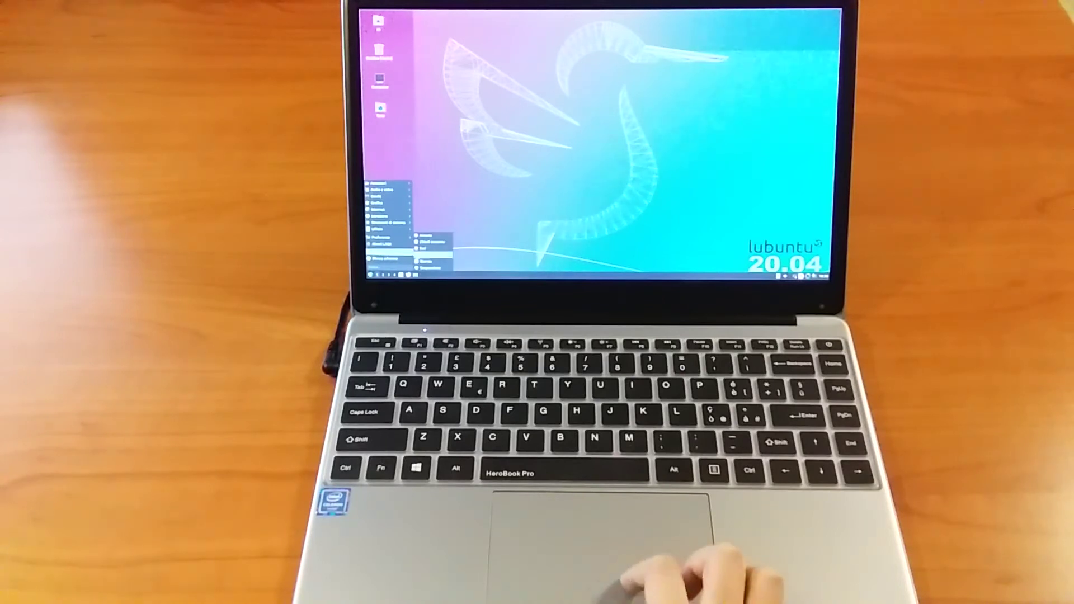
click(433, 259)
click(627, 157)
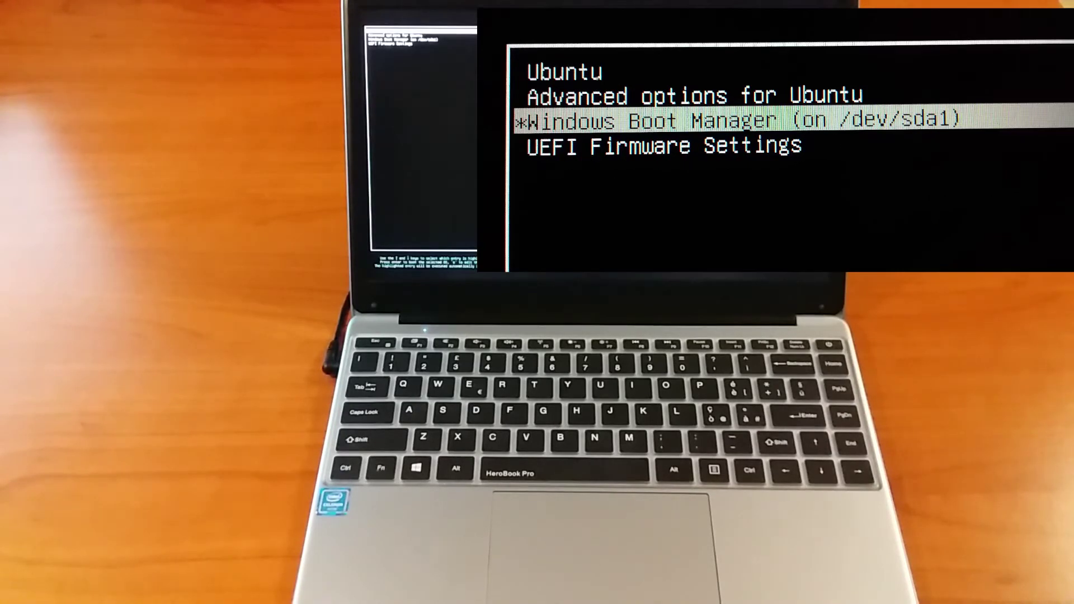
key(Down)
key(Down)
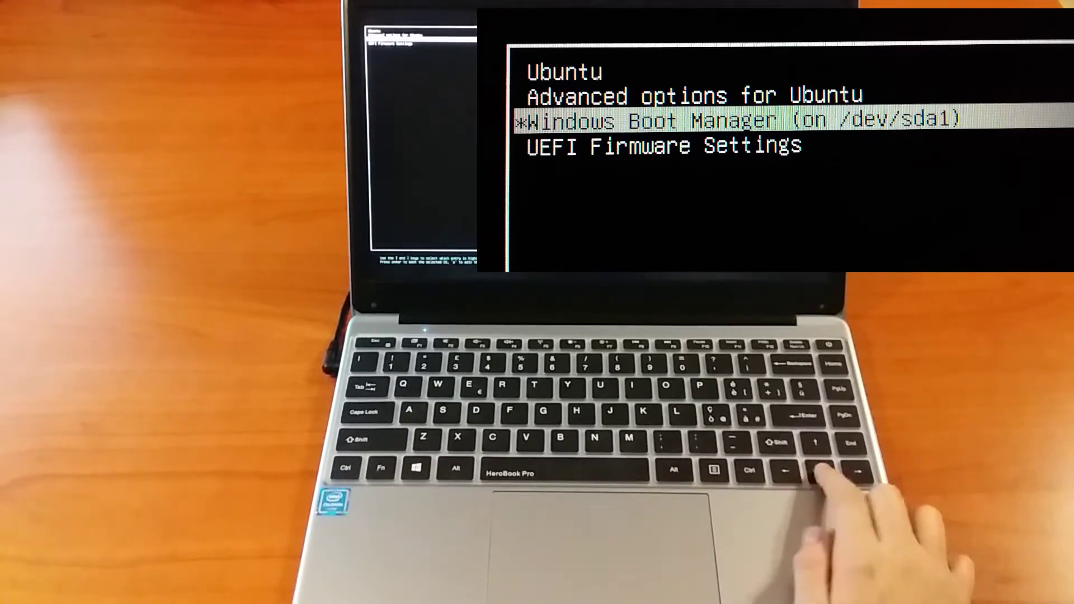
key(Return)
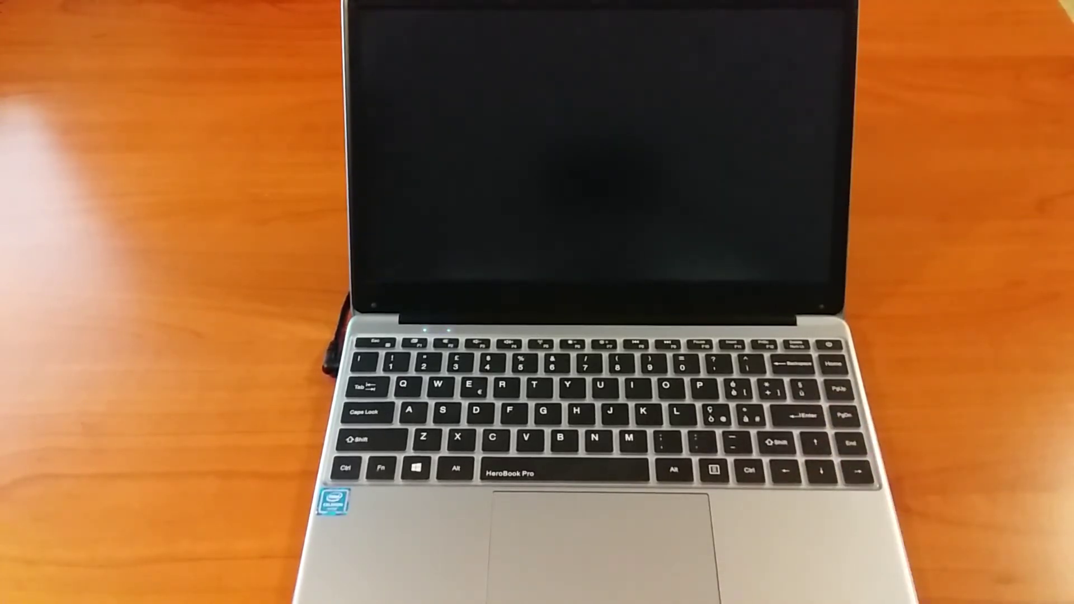